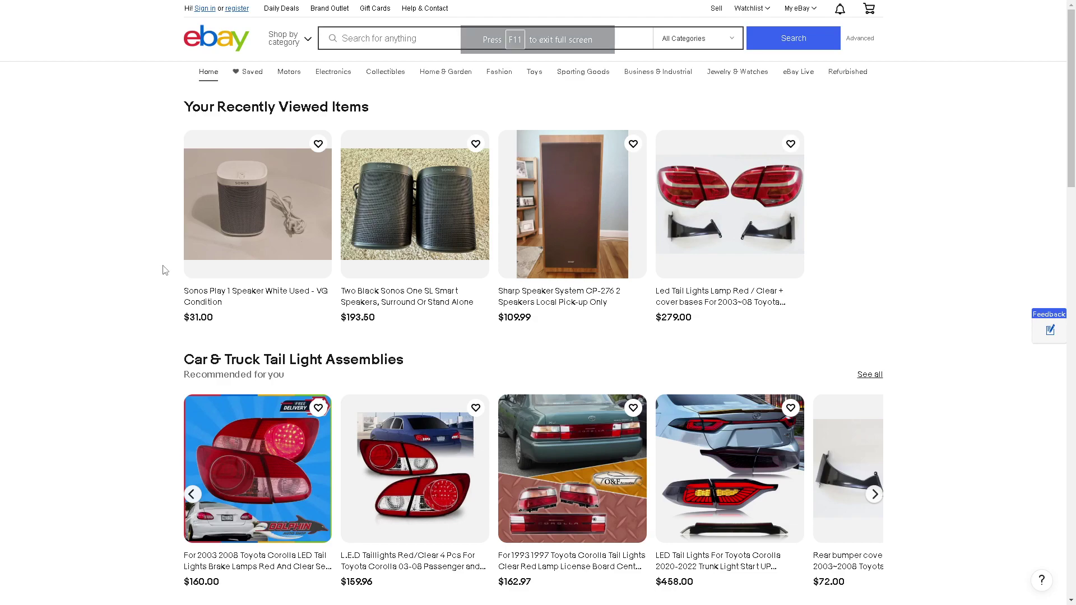
Scroll through the My eBay Active selling page to confirm it has no active items
scroll(233, 339, "down", 1)
scroll(233, 339, "down", 1)
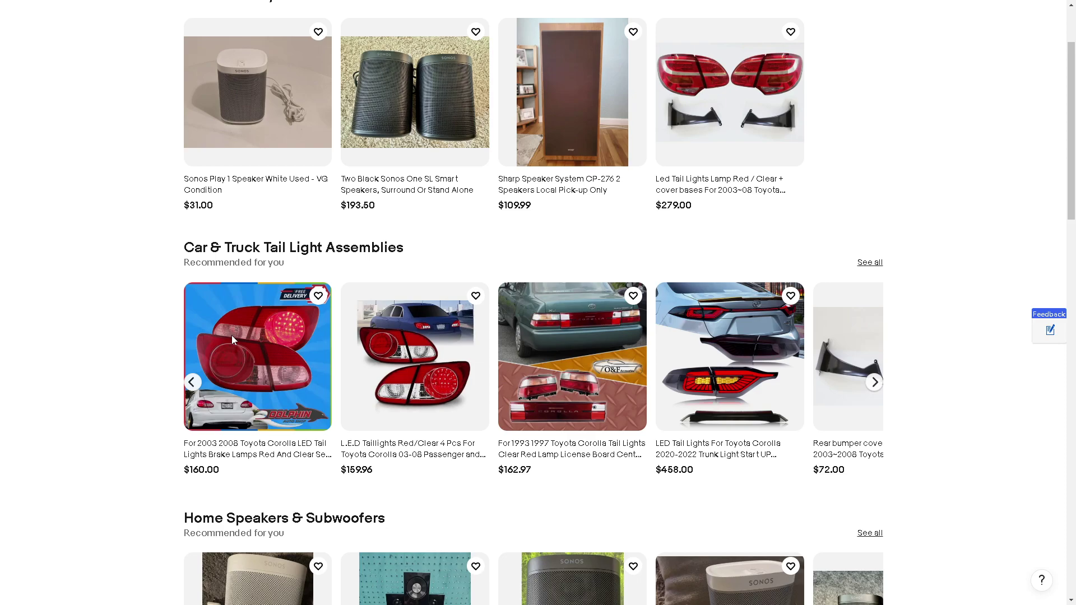
scroll(242, 379, "down", 2)
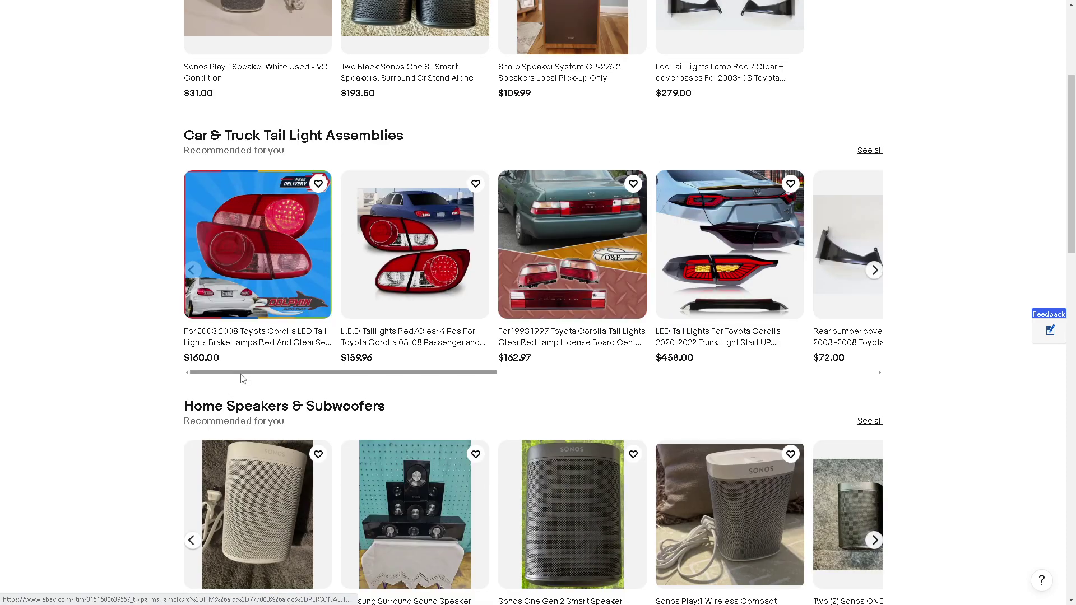
scroll(242, 379, "down", 12)
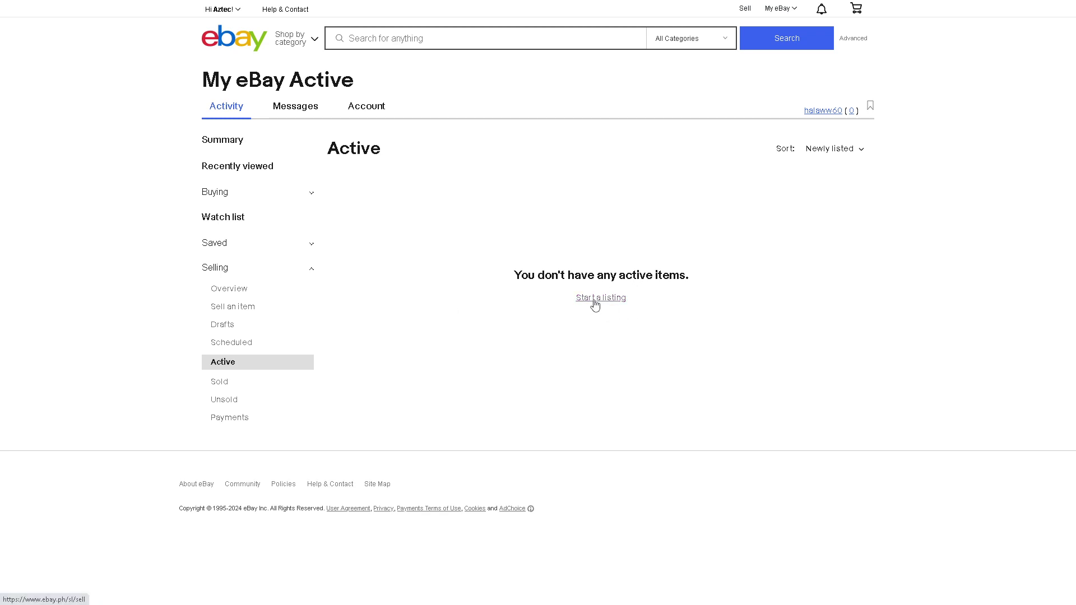
Resume the saved 'Andy Guide' draft from the Drafts list
left_click(220, 324)
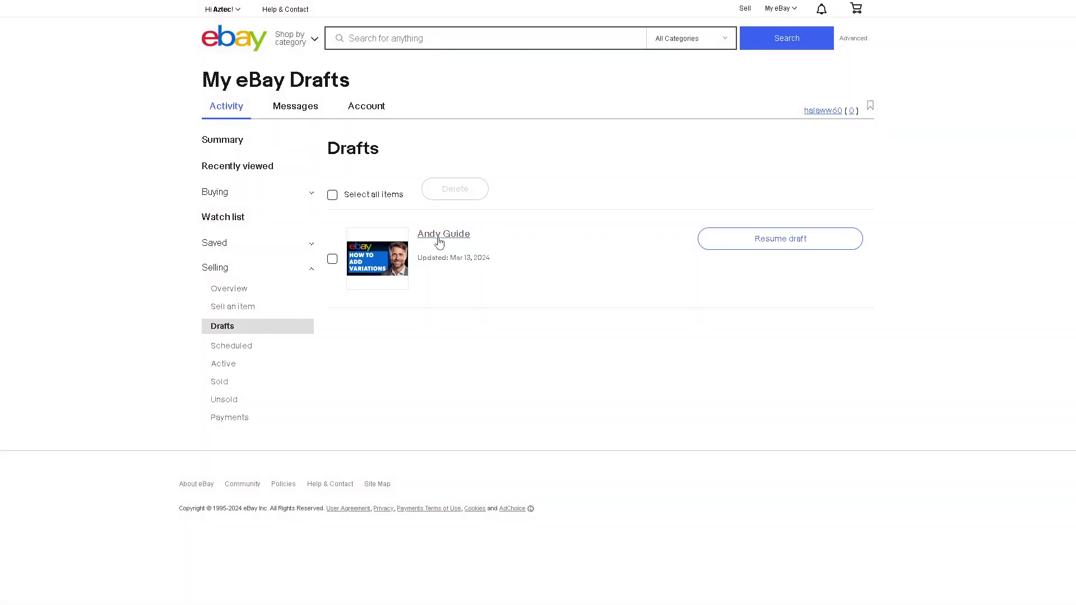
left_click(436, 242)
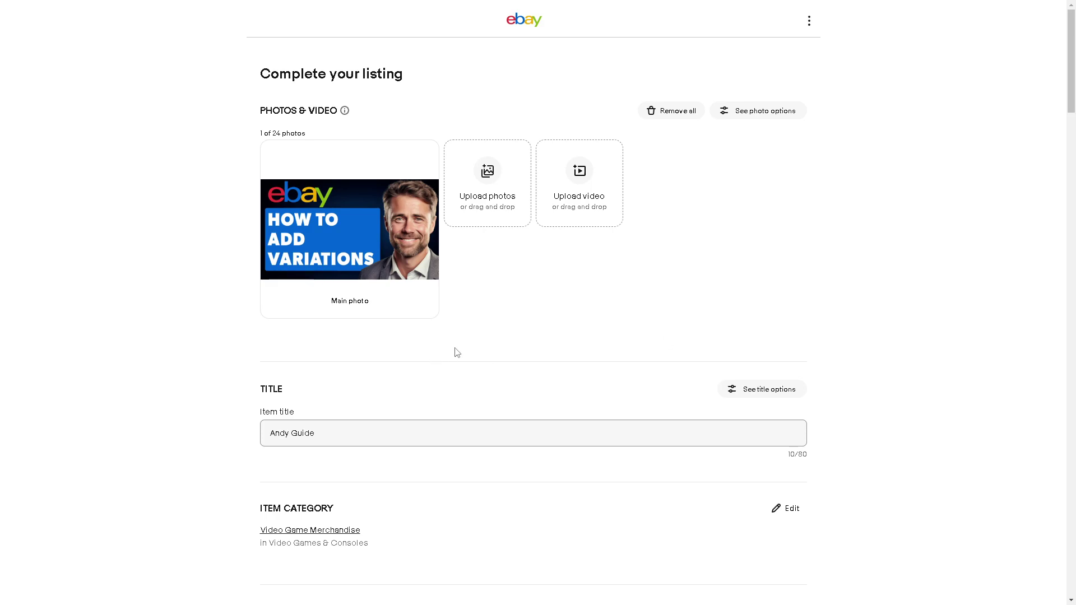
Scroll to the Shipping section showing flat-rate standard shipping and 5 lbs package weight
scroll(456, 352, "down", 15)
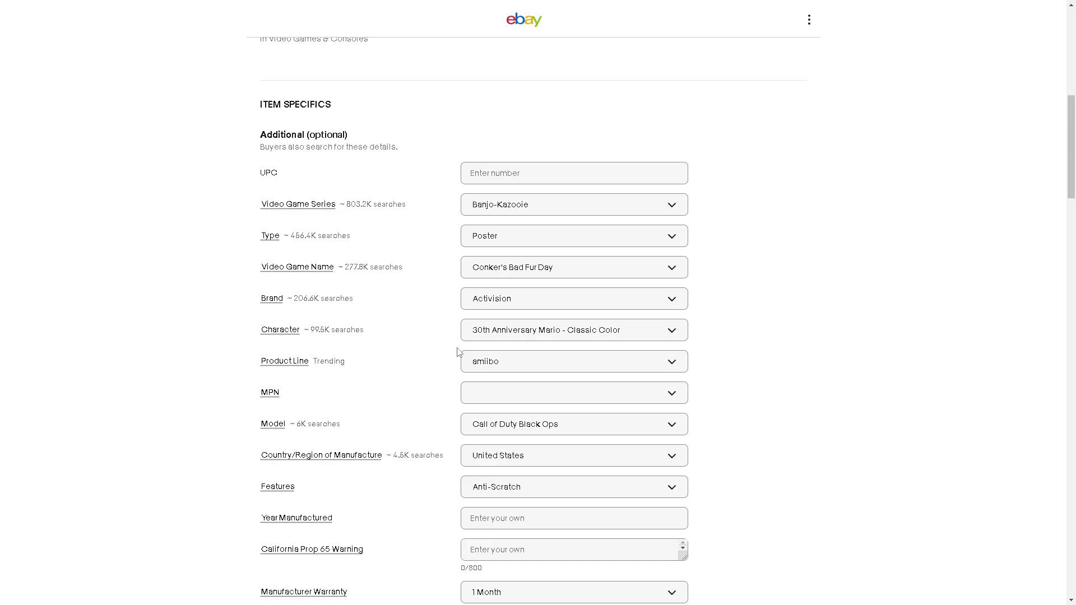
scroll(457, 352, "down", 5)
scroll(456, 352, "down", 13)
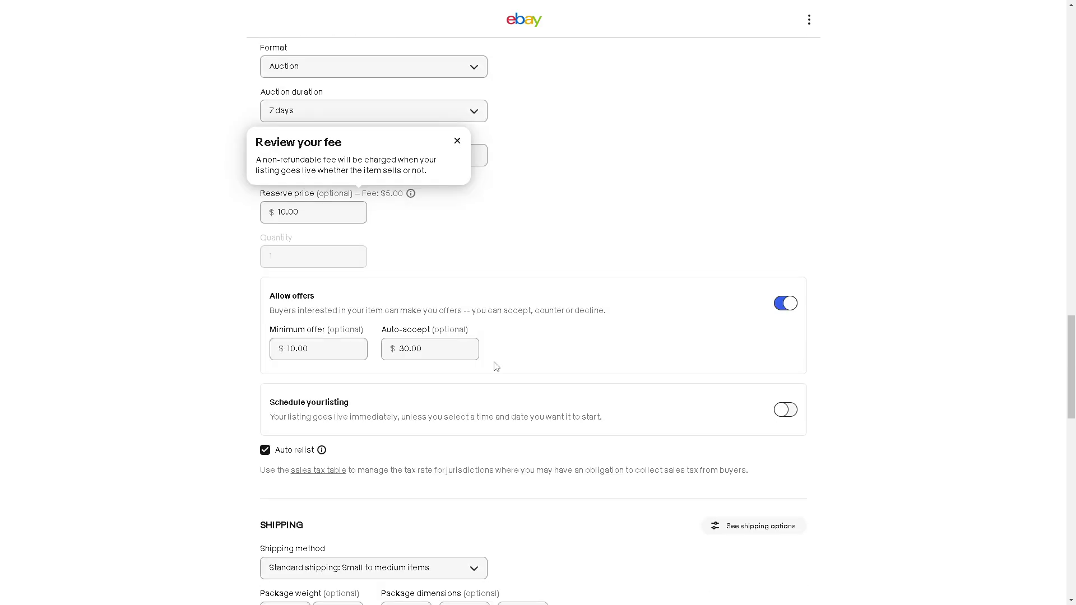
scroll(495, 364, "down", 2)
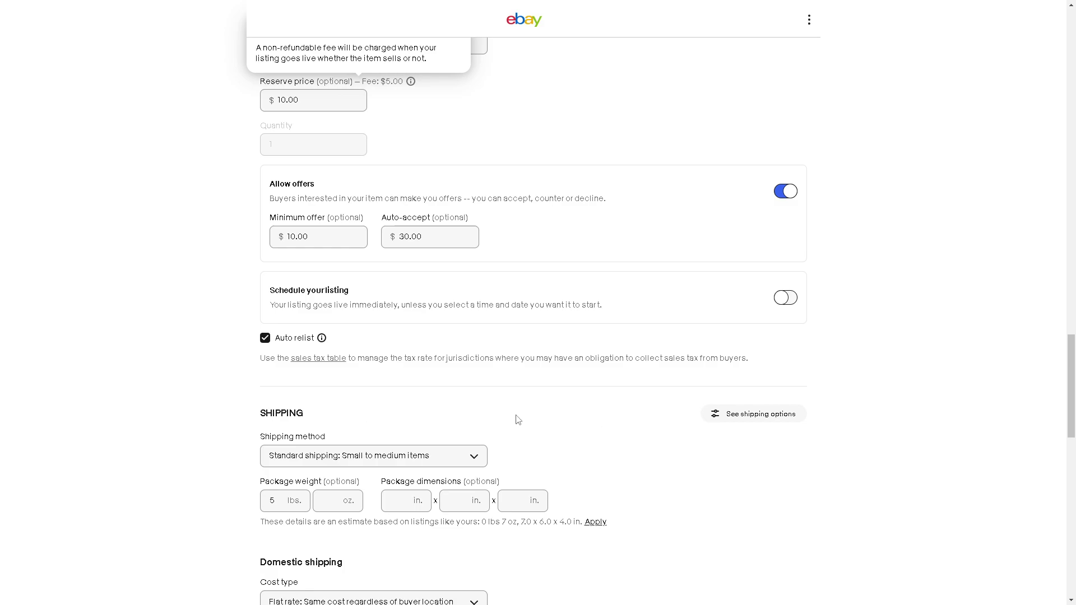
scroll(520, 420, "down", 4)
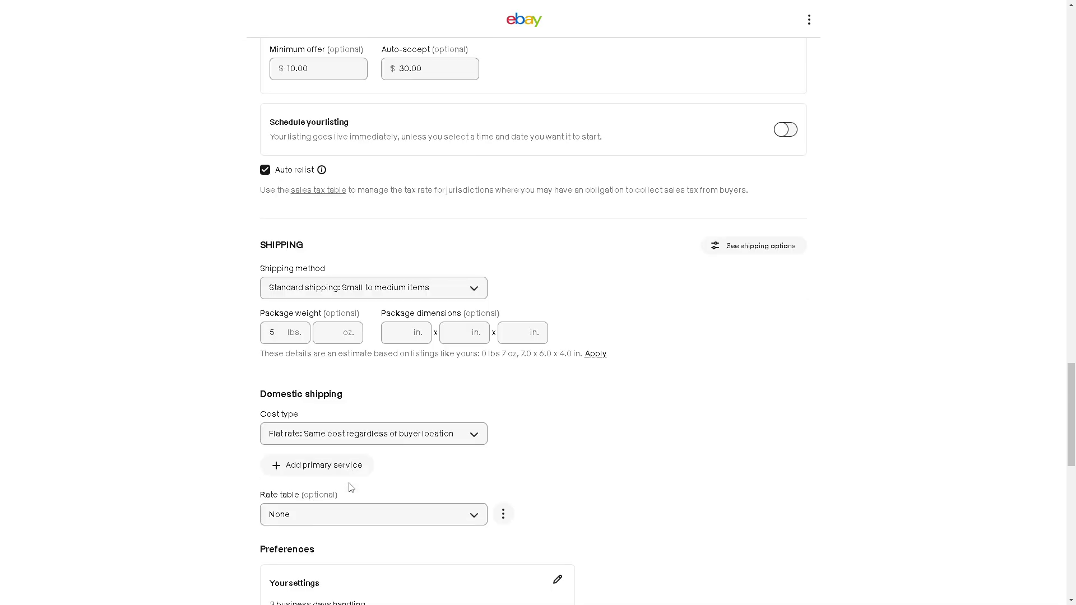
scroll(343, 538, "down", 1)
scroll(346, 535, "down", 2)
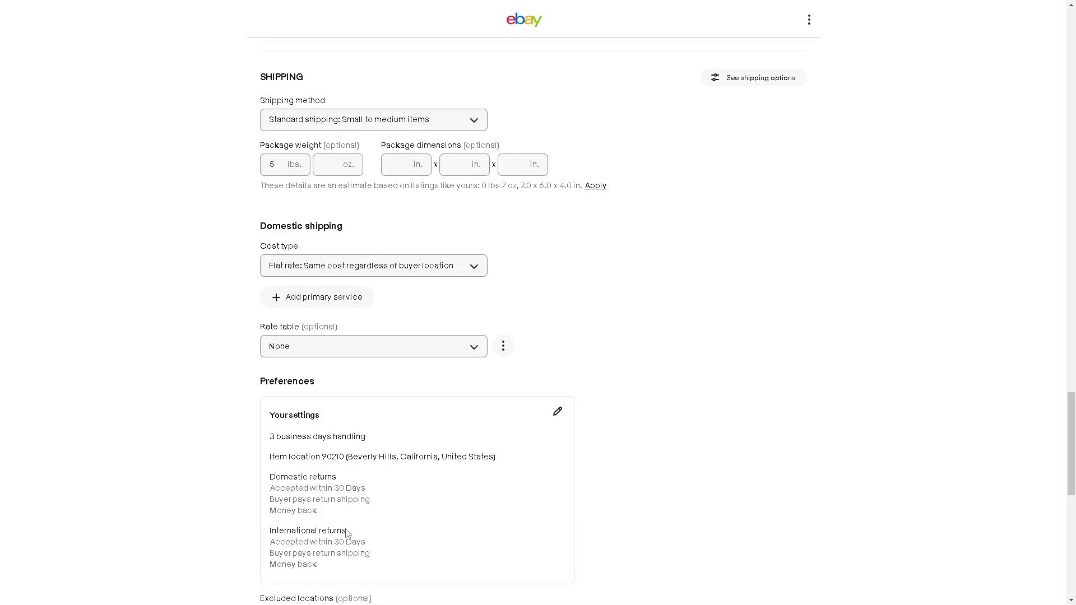
scroll(346, 534, "up", 4)
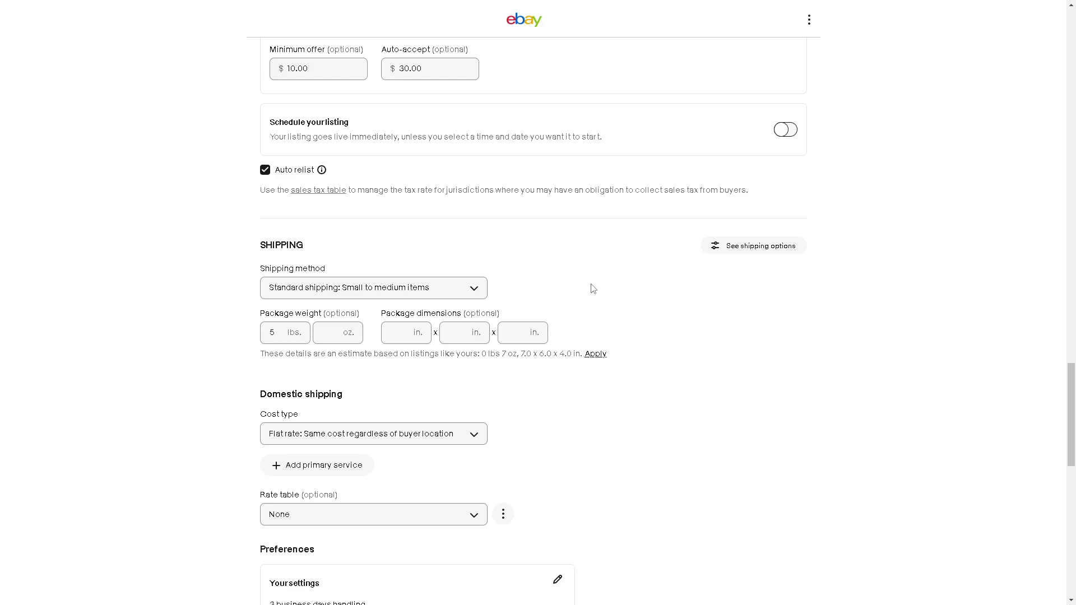
Switch on International shipping in the shipping options panel and close it
left_click(756, 252)
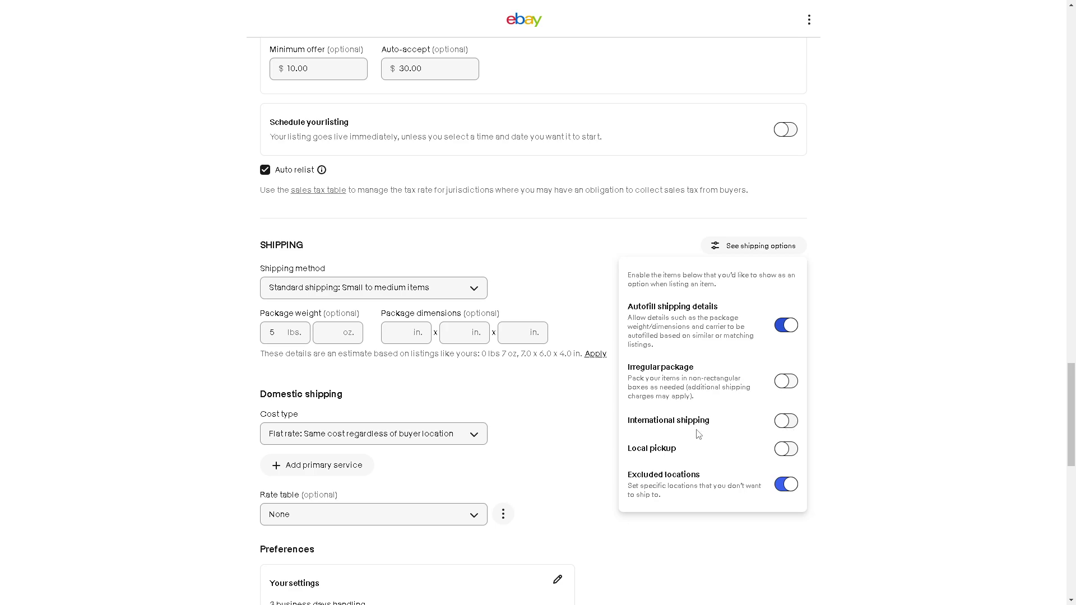
left_click(795, 426)
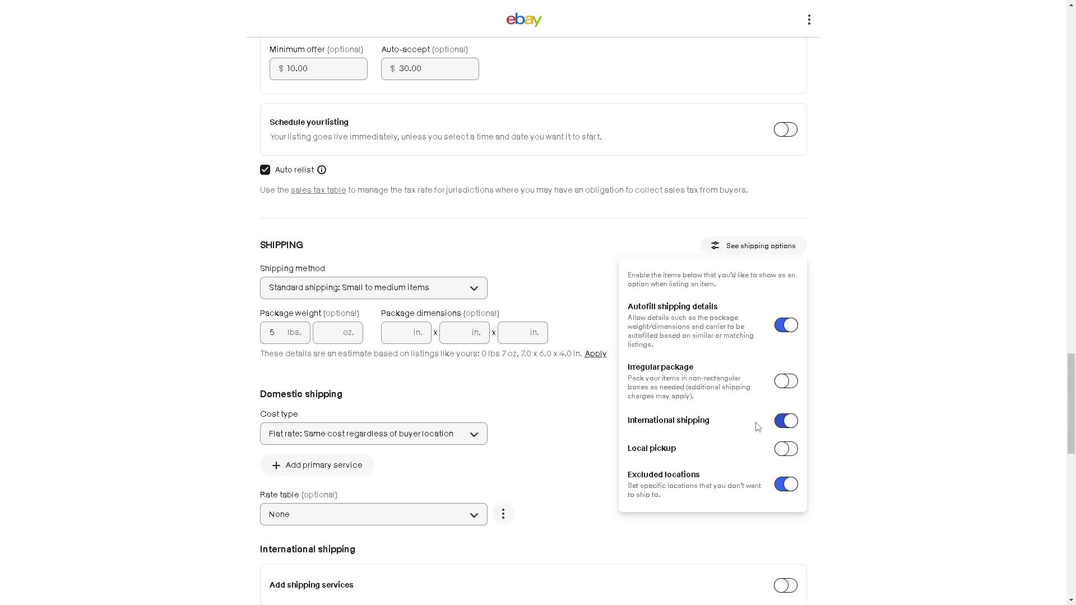
scroll(645, 427, "down", 2)
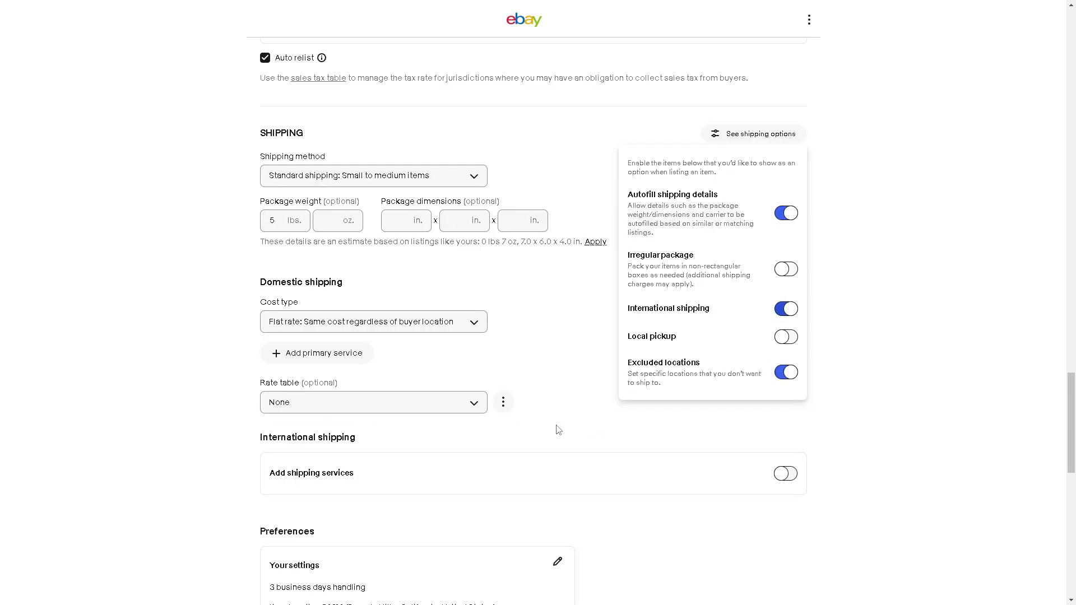
left_click(780, 313)
left_click(781, 312)
left_click(218, 461)
scroll(218, 461, "down", 1)
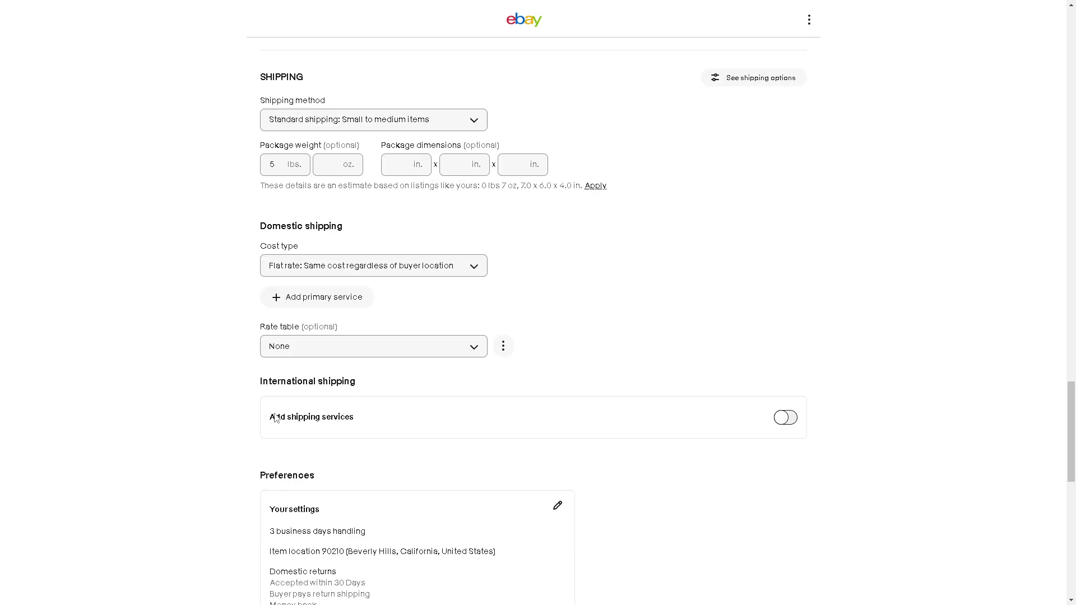
Turn on international shipping services with Flat rate cost type and bring up the services list
left_click(796, 423)
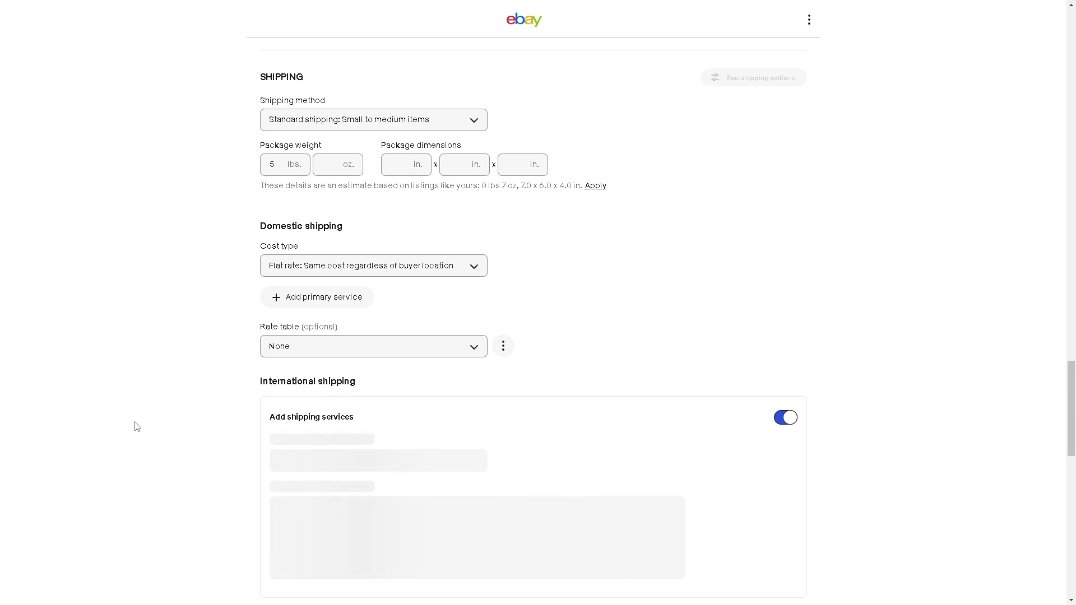
scroll(135, 427, "down", 1)
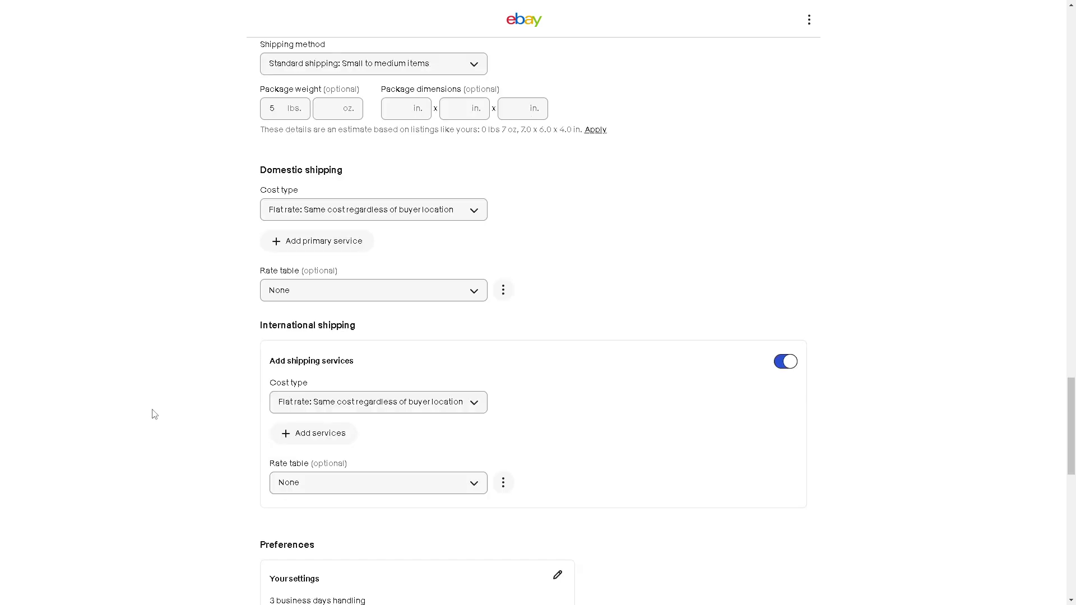
left_click(485, 409)
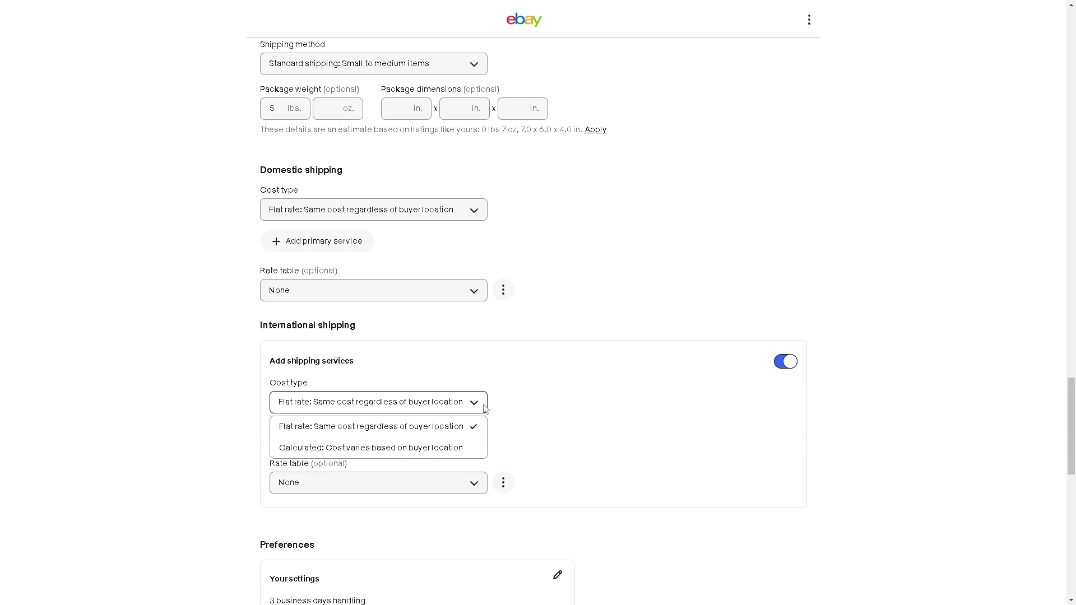
left_click(545, 400)
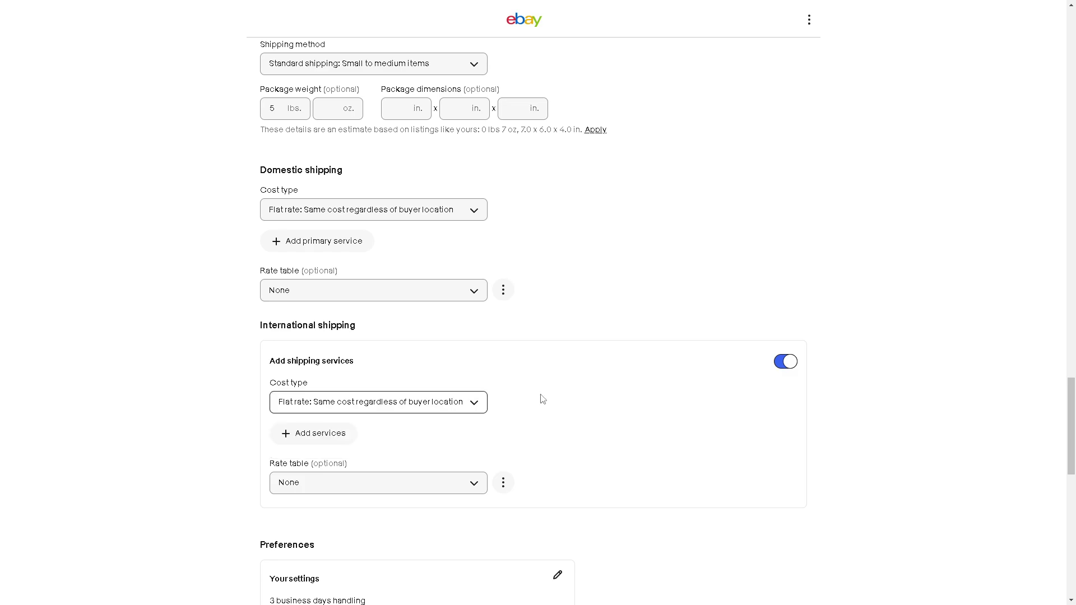
left_click(336, 437)
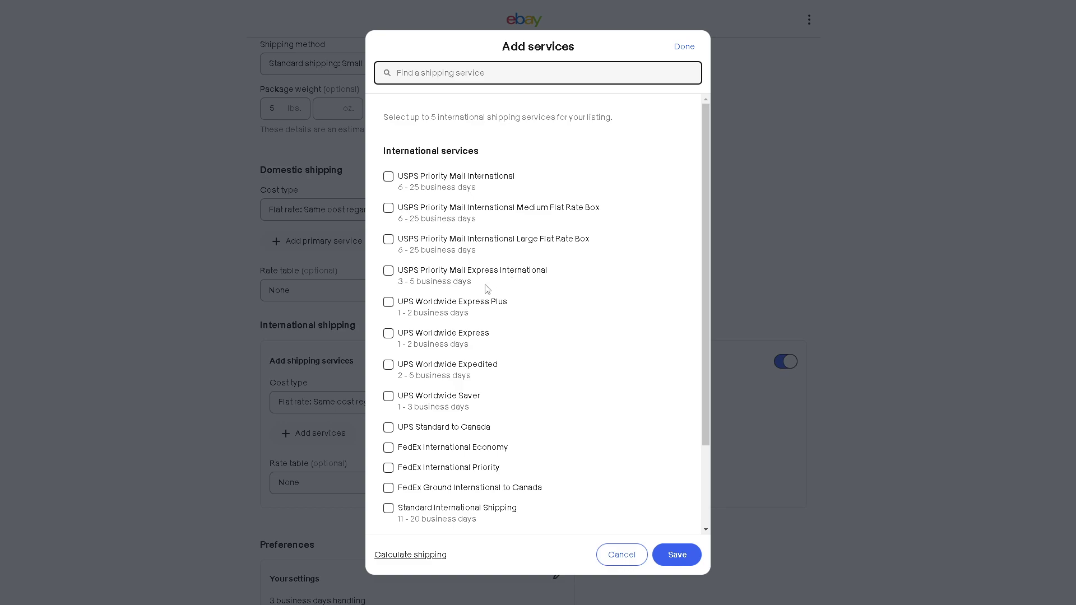
Select UPS Worldwide Express Plus as the international service and save it
scroll(484, 306, "down", 2)
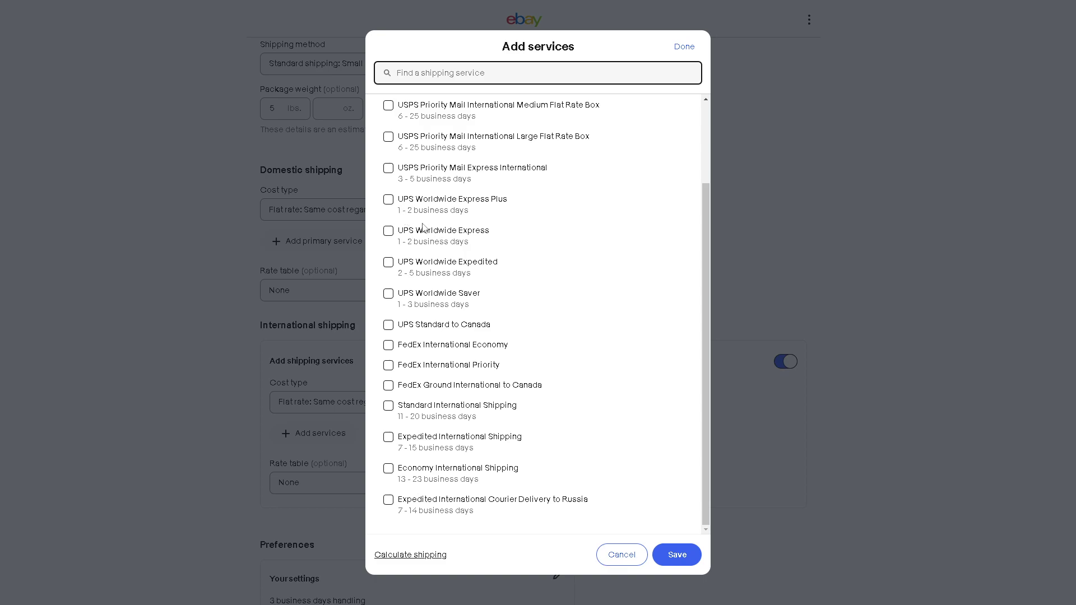
left_click(388, 200)
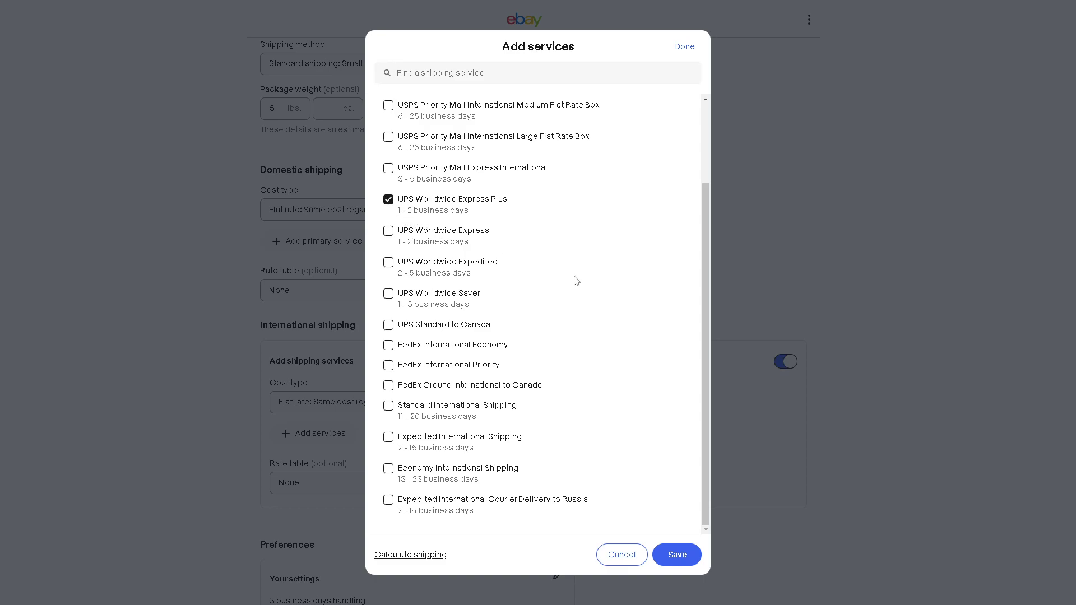
scroll(577, 291, "up", 3)
left_click(678, 556)
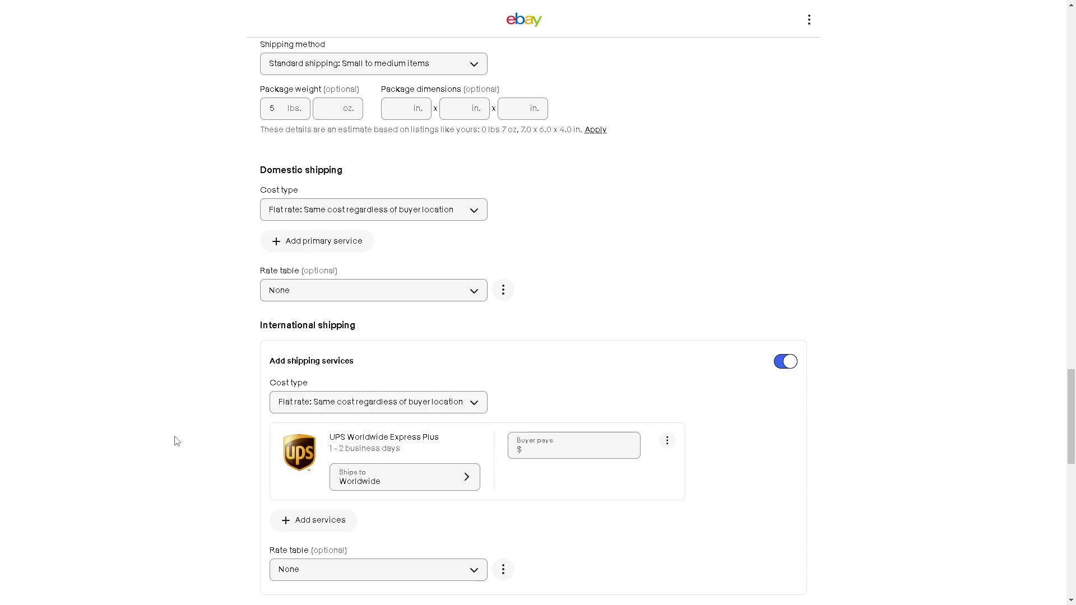
left_click(667, 441)
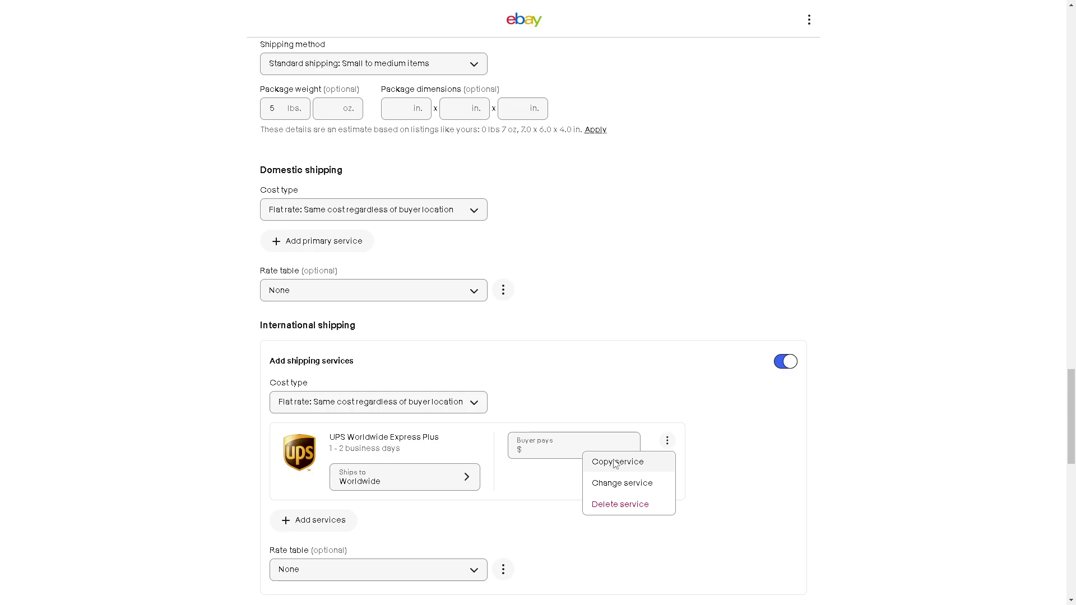
left_click(202, 436)
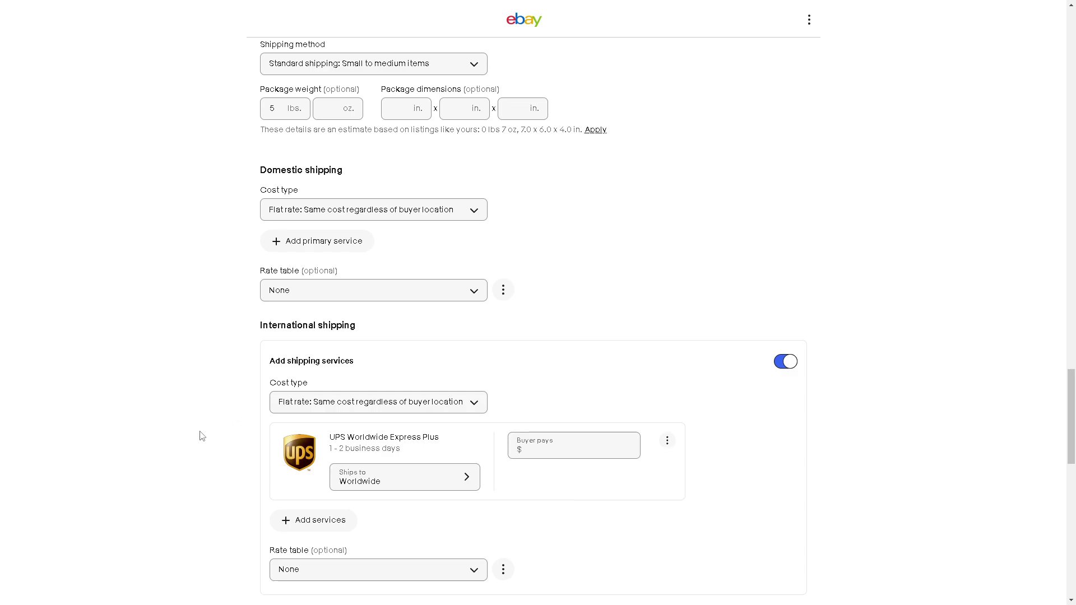
scroll(202, 436, "down", 1)
left_click(320, 467)
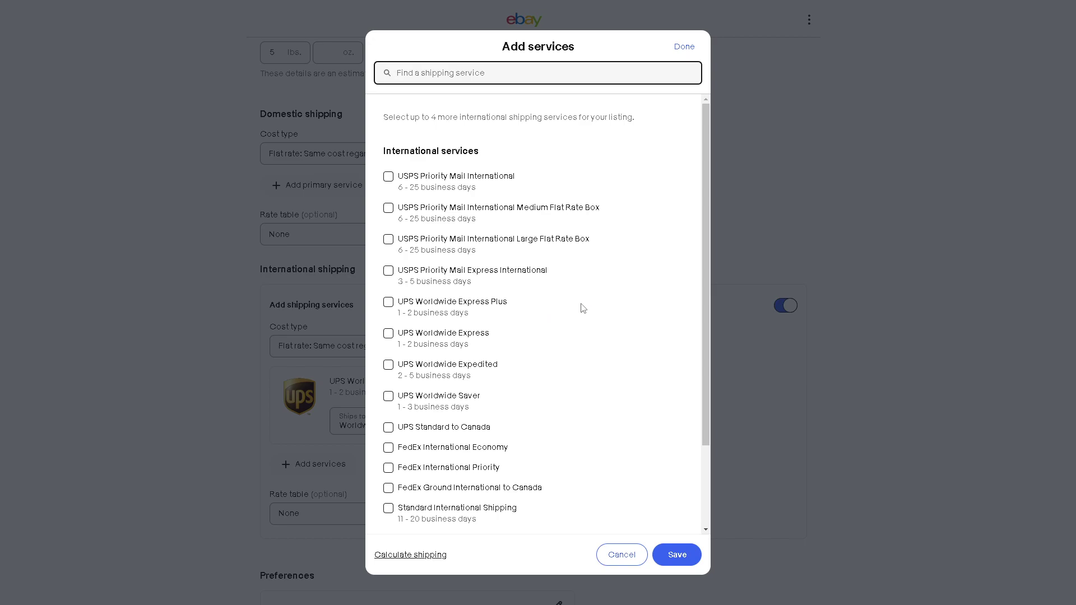
left_click(626, 562)
scroll(189, 480, "down", 3)
scroll(486, 392, "up", 2)
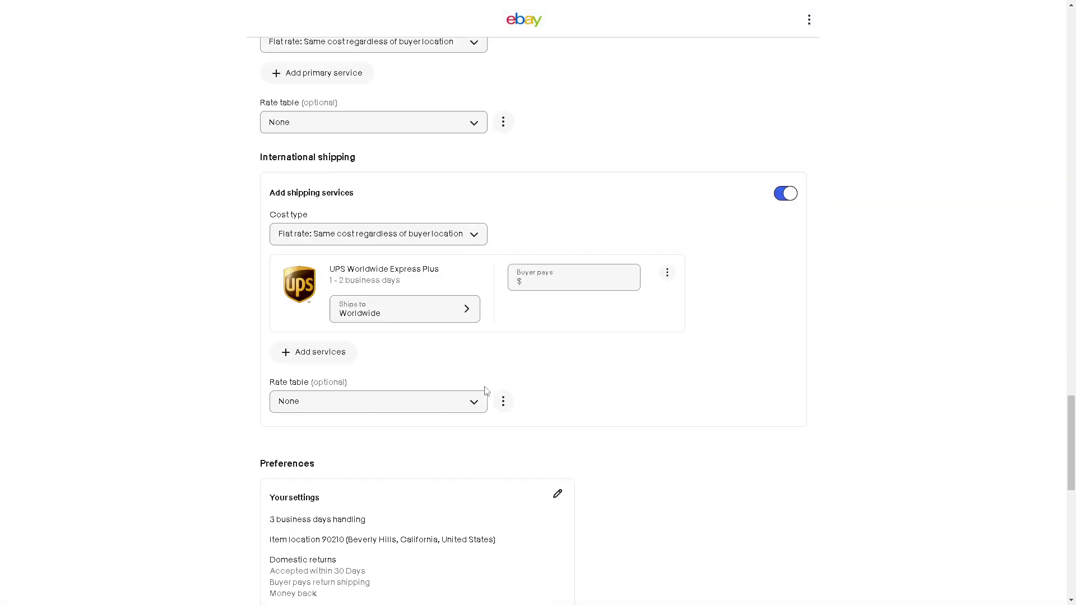
left_click(484, 459)
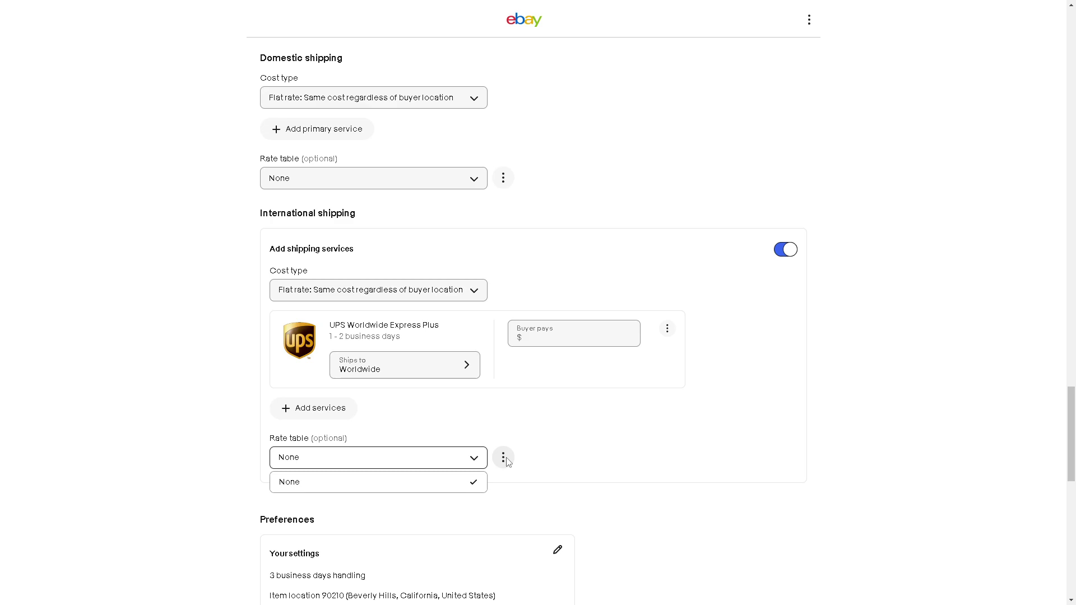
left_click(505, 459)
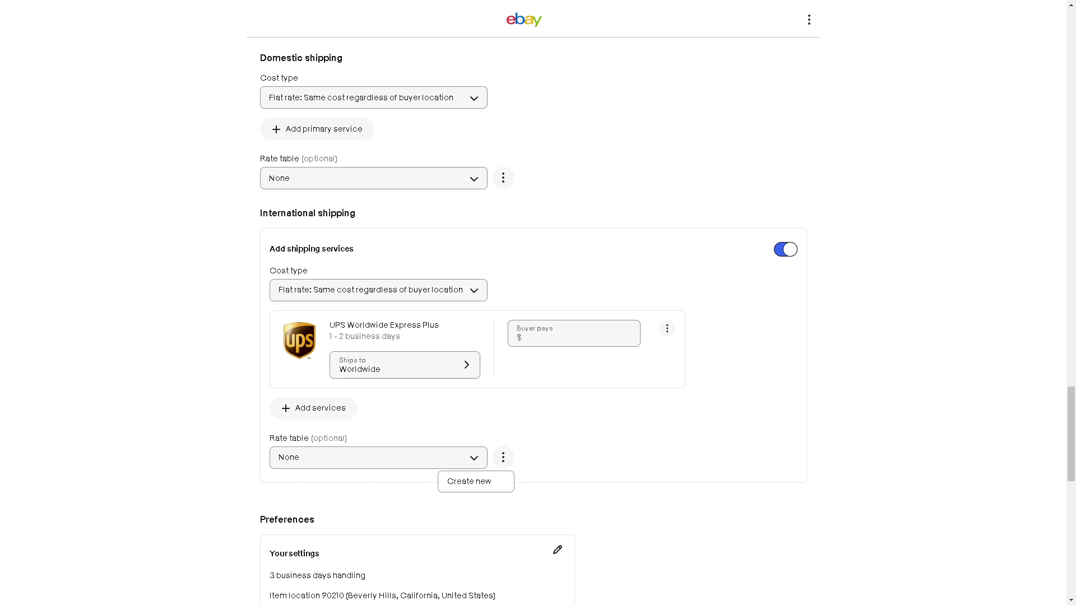
left_click(193, 360)
left_click(504, 457)
key("Escape")
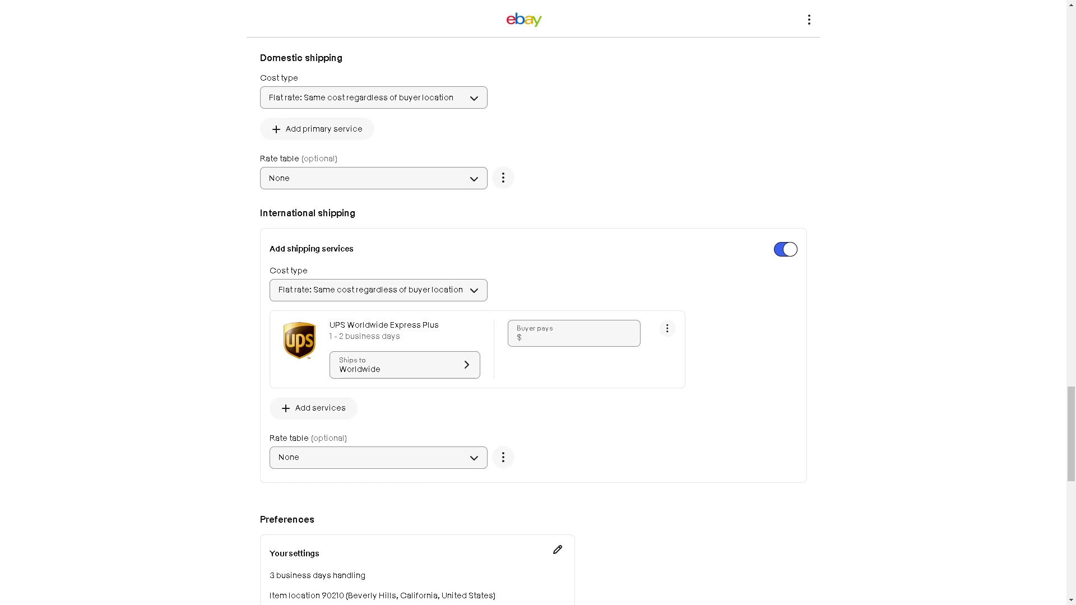